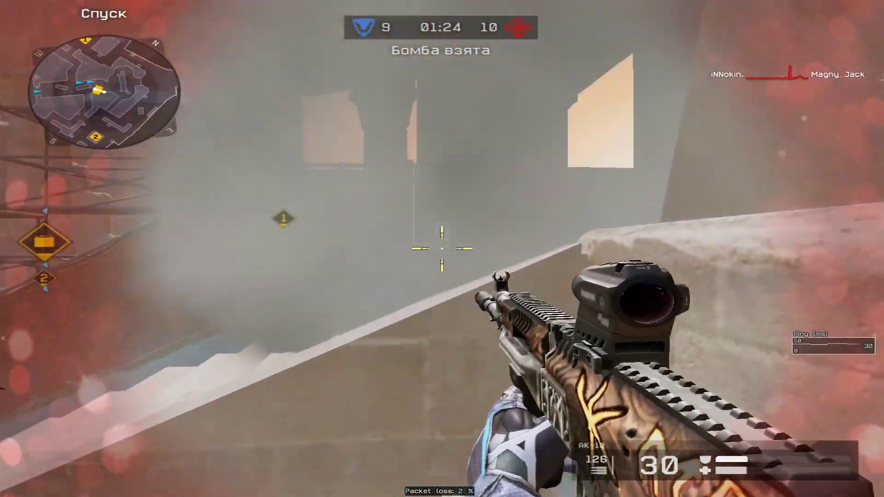
Check the scoreboard and take rifle kills by aiming down sights and firing
key("Tab")
key("Tab")
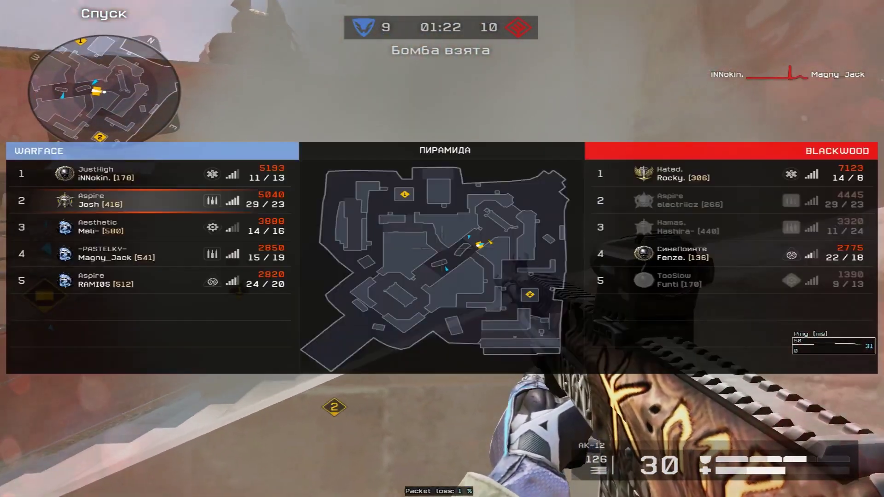
right_click(443, 249)
left_click(442, 249)
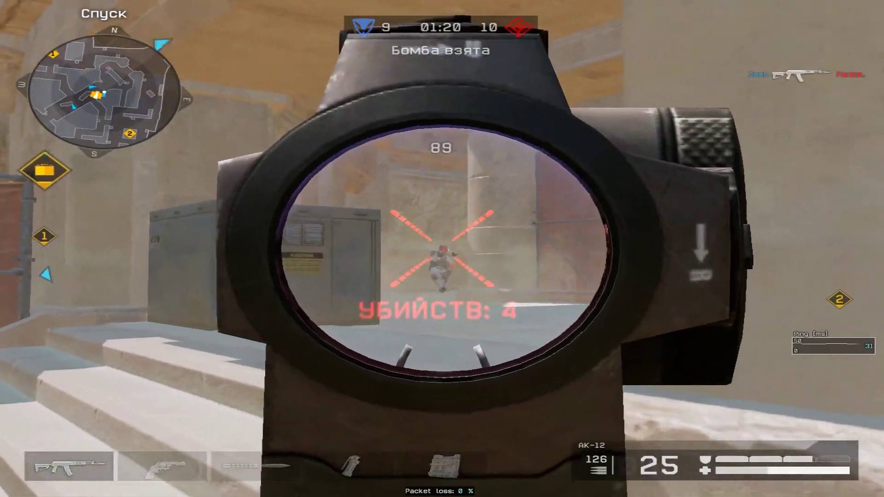
right_click(441, 248)
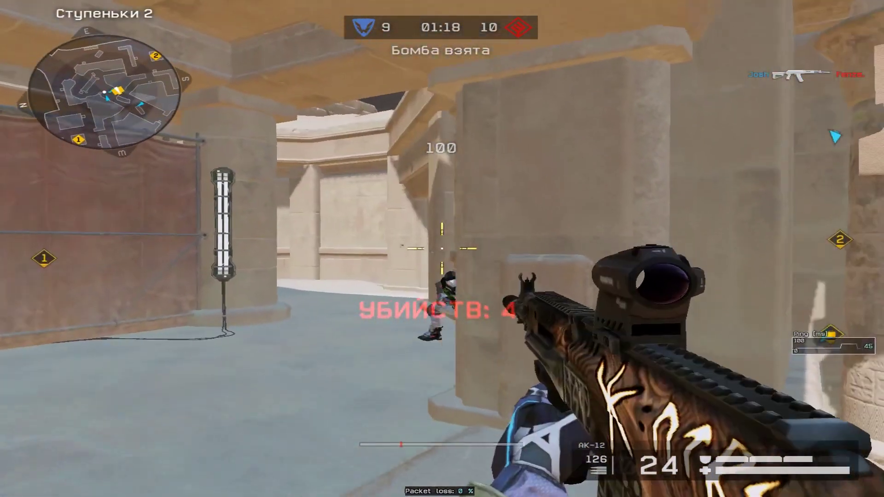
right_click(442, 249)
left_click(441, 248)
key("Tab")
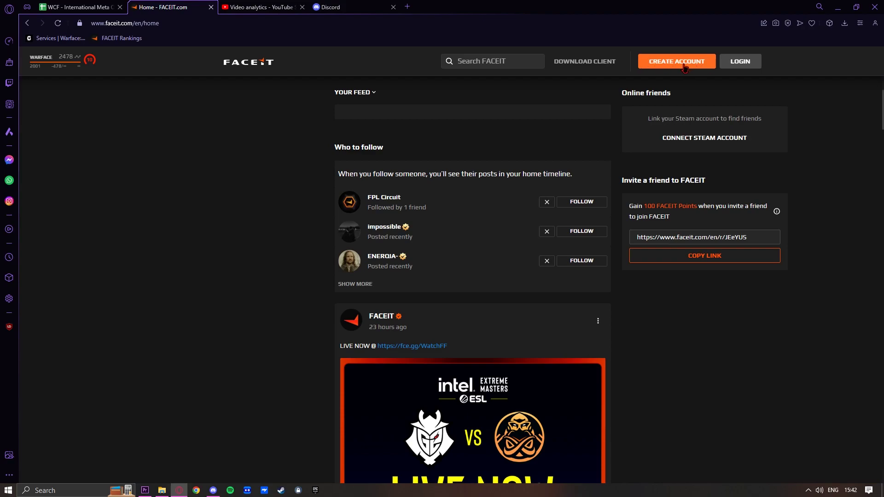
Log in to FACEIT using the saved autofill credentials
left_click(739, 61)
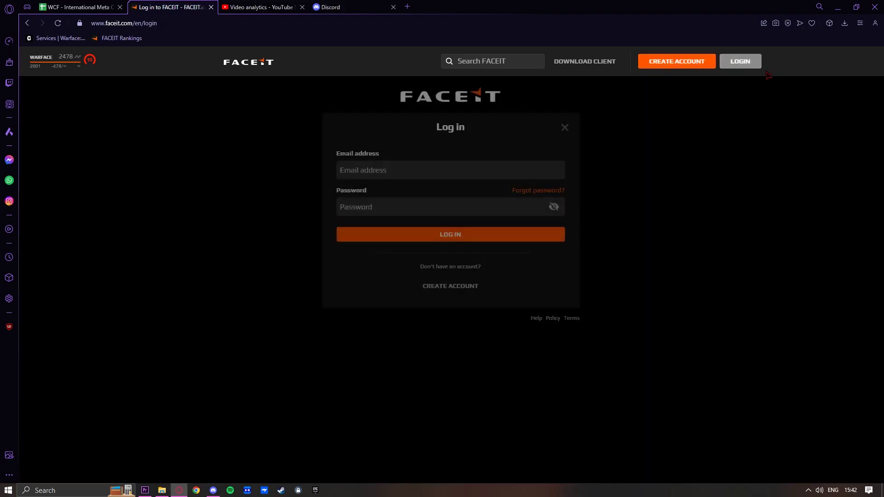
left_click(426, 173)
left_click(428, 192)
left_click(410, 234)
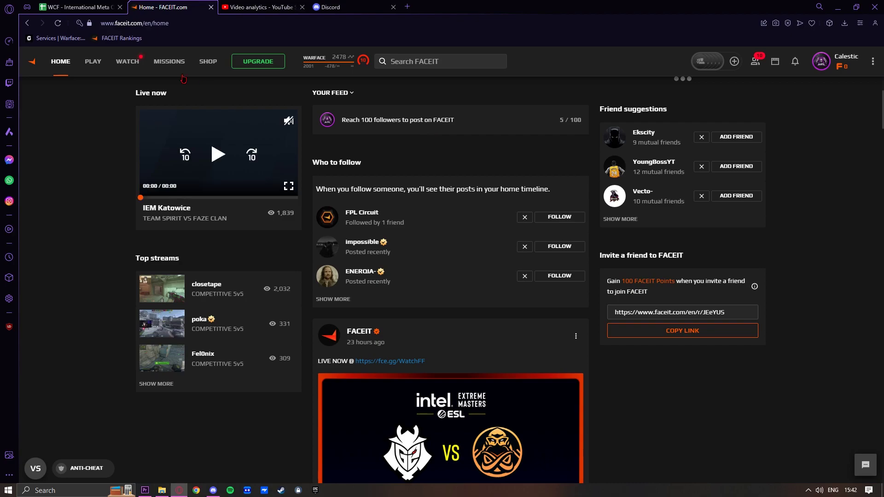
Open the INT - Warface Competitive Open hub from PLAY and highlight INT in its title
left_click(93, 61)
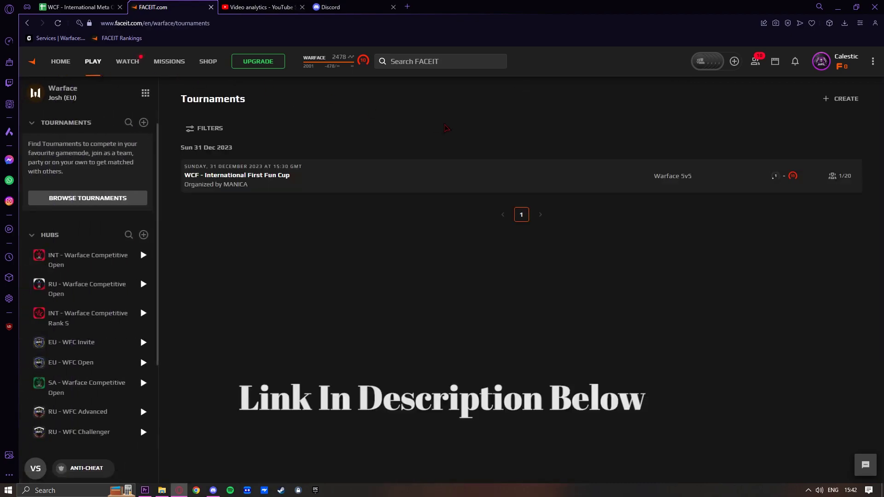
left_click(118, 257)
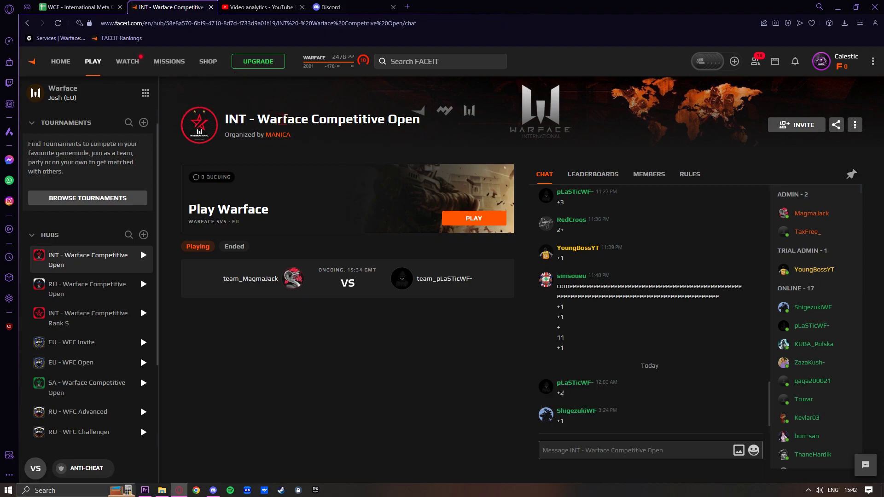
left_click_drag(225, 120, 253, 119)
left_click(226, 124)
double_click(226, 119)
left_click(239, 119)
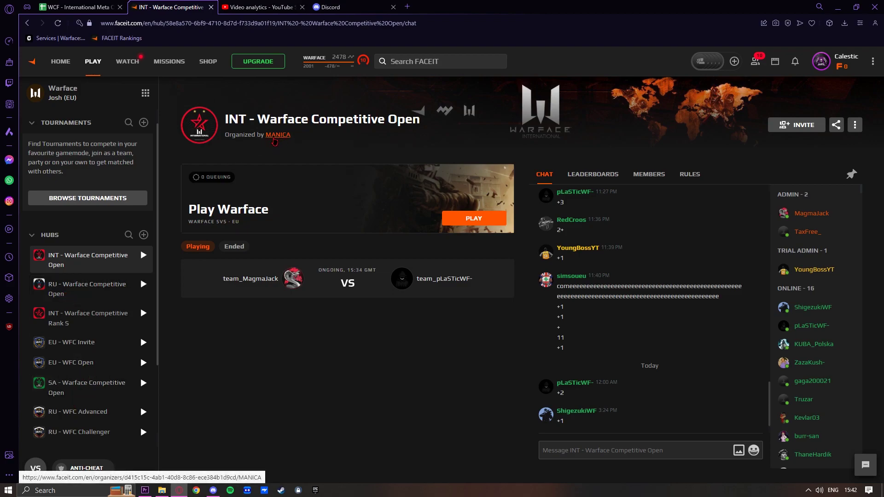
Open the MANICA organizer profile from the link under the hub title
left_click(285, 138)
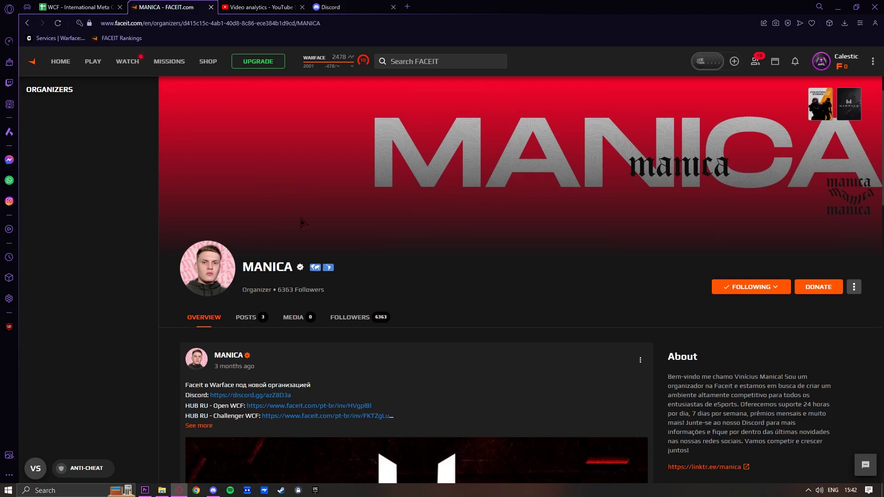
scroll(312, 254, "down", 7)
scroll(312, 254, "up", 7)
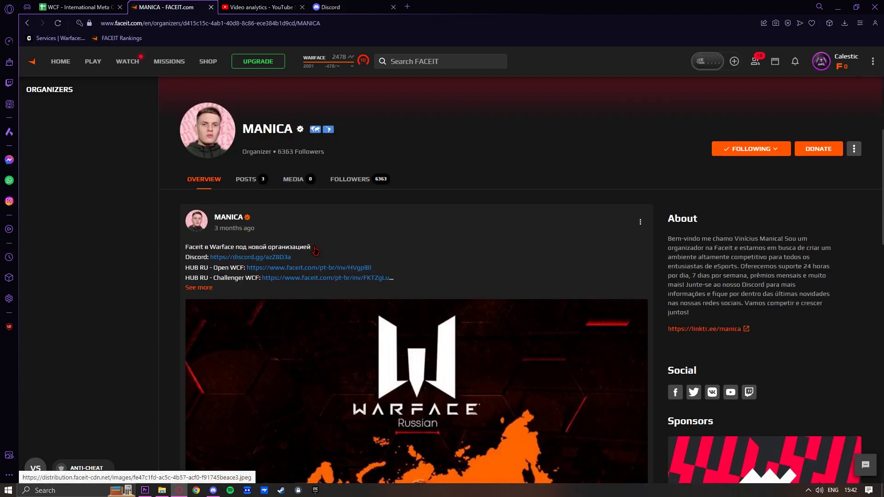
scroll(314, 251, "down", 7)
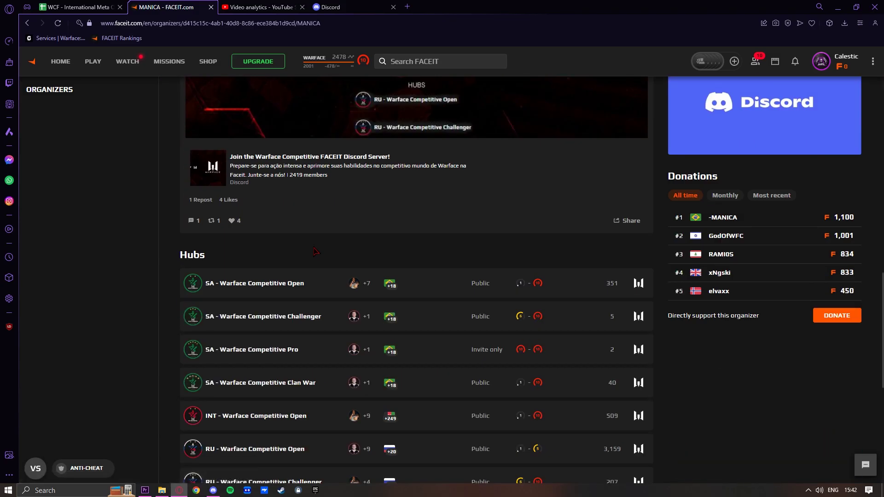
scroll(312, 252, "down", 2)
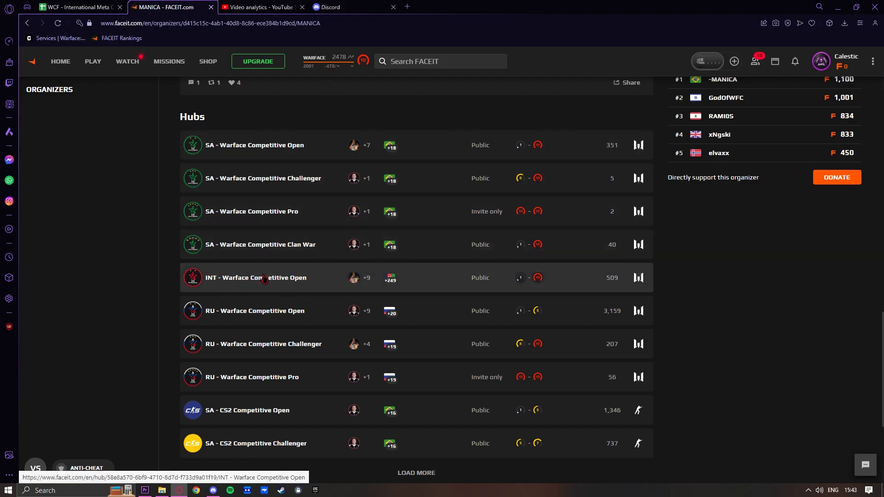
scroll(299, 277, "down", 1)
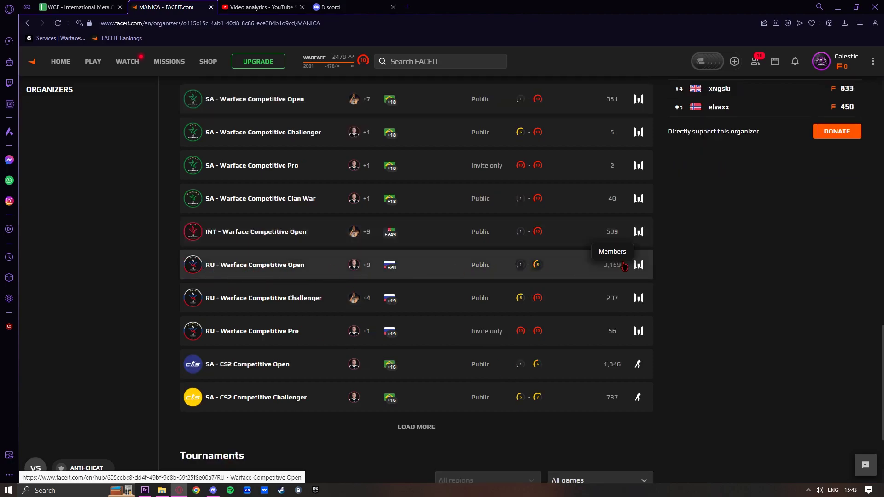
scroll(304, 271, "up", 1)
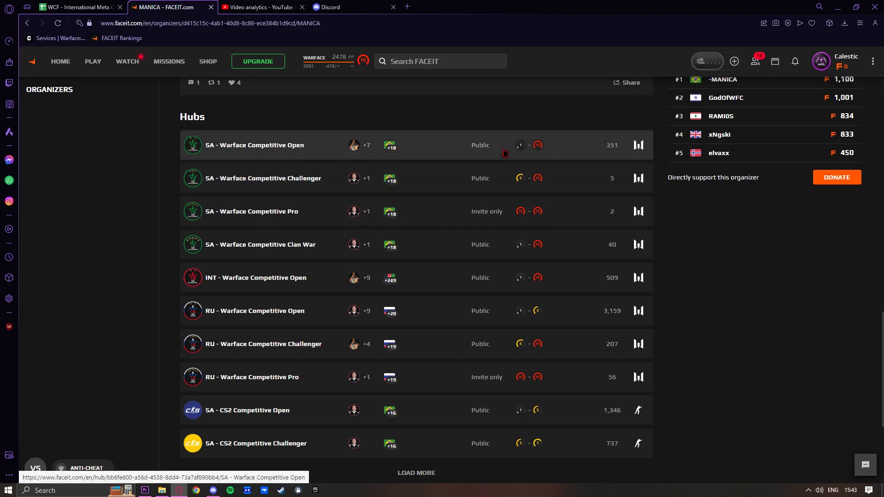
View the SA - Warface Competitive Open hub, then go back to the INT hub
left_click(289, 156)
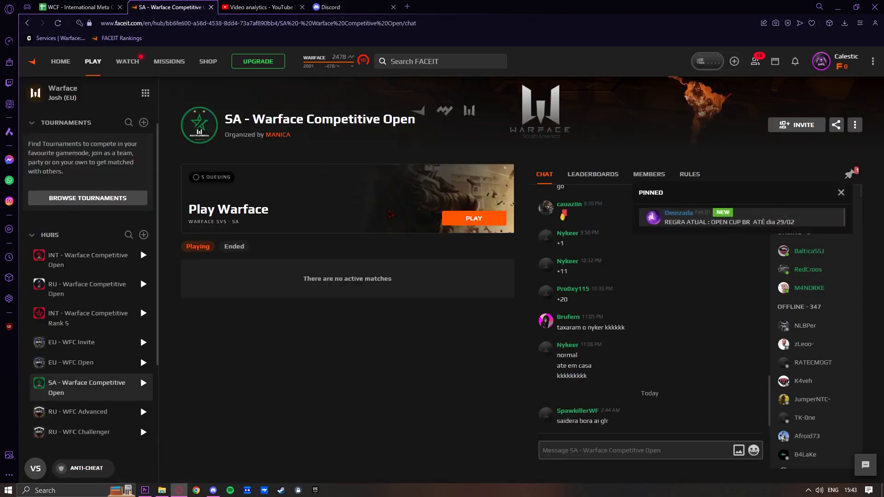
left_click(88, 260)
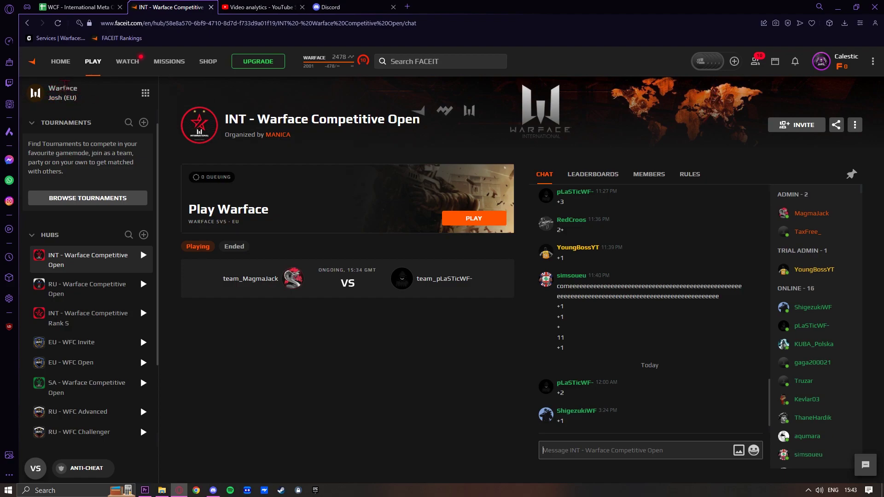
left_click(146, 93)
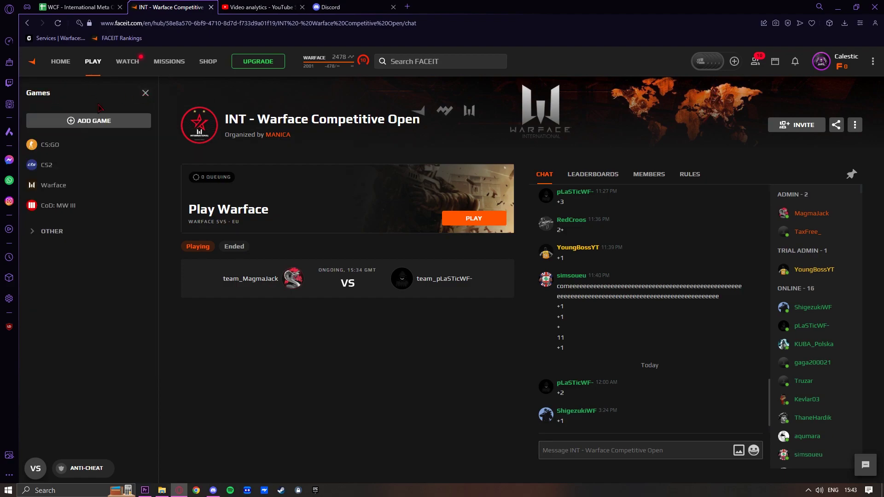
left_click(146, 94)
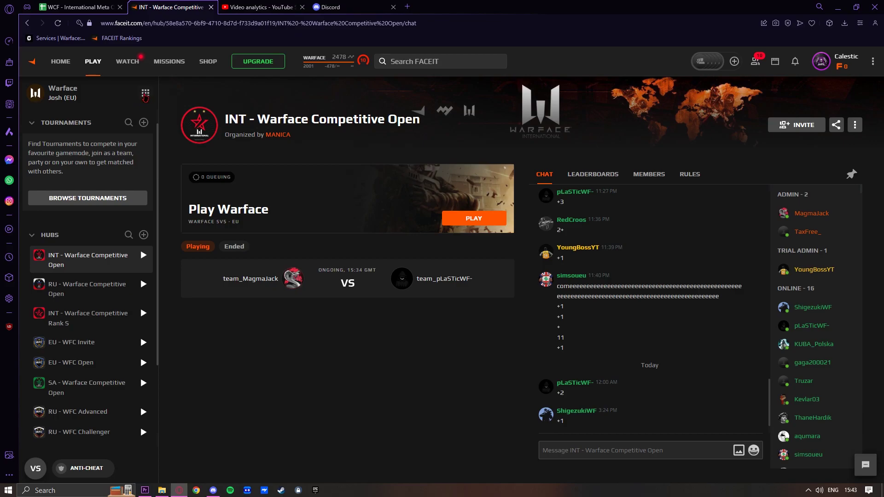
left_click(145, 93)
left_click(104, 121)
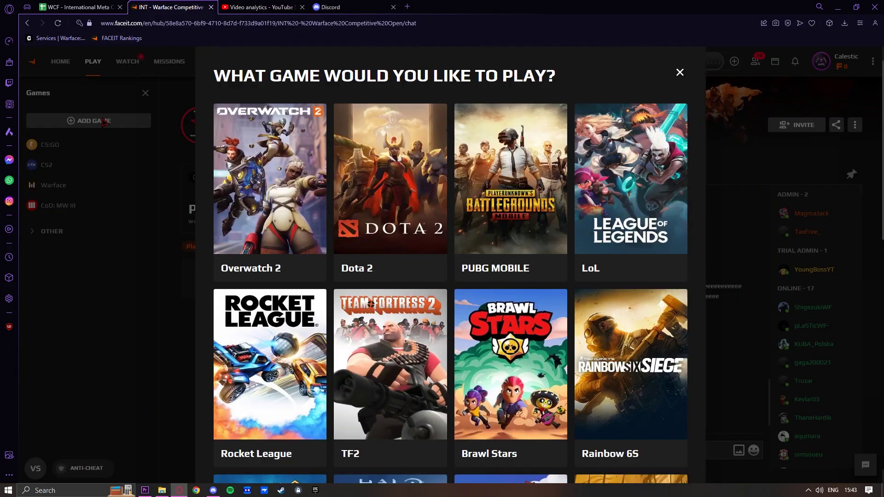
scroll(350, 278, "down", 5)
scroll(366, 276, "down", 2)
scroll(379, 276, "up", 3)
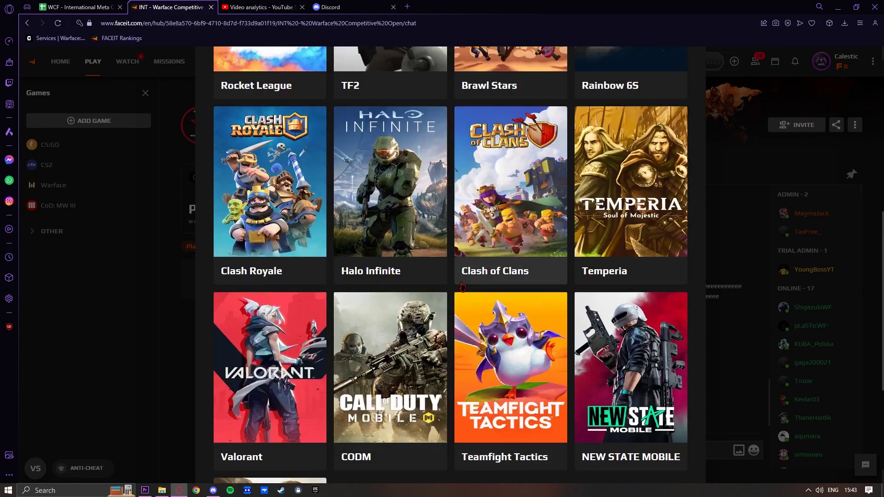
scroll(393, 275, "up", 3)
scroll(380, 269, "up", 2)
scroll(373, 262, "up", 1)
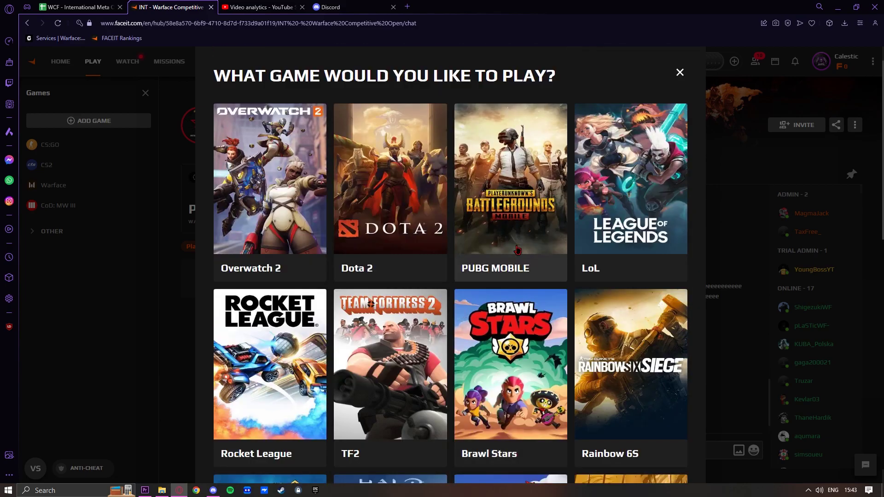
scroll(368, 259, "down", 8)
scroll(445, 270, "up", 4)
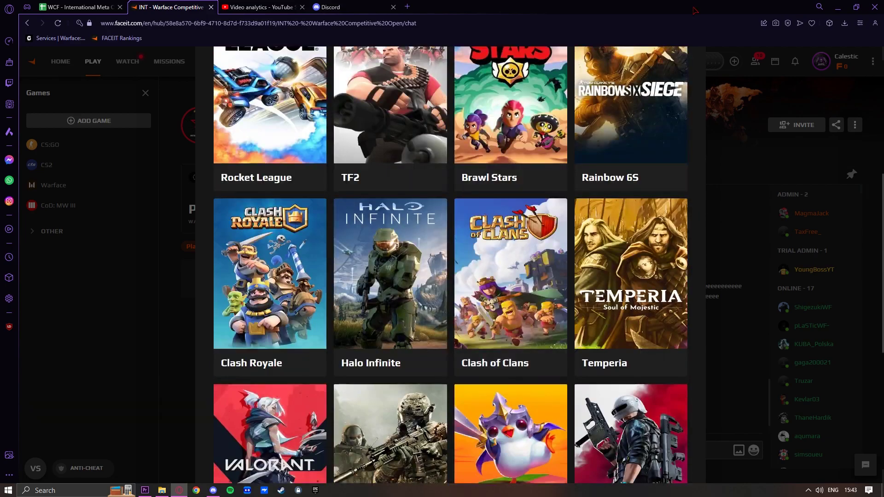
scroll(621, 346, "up", 3)
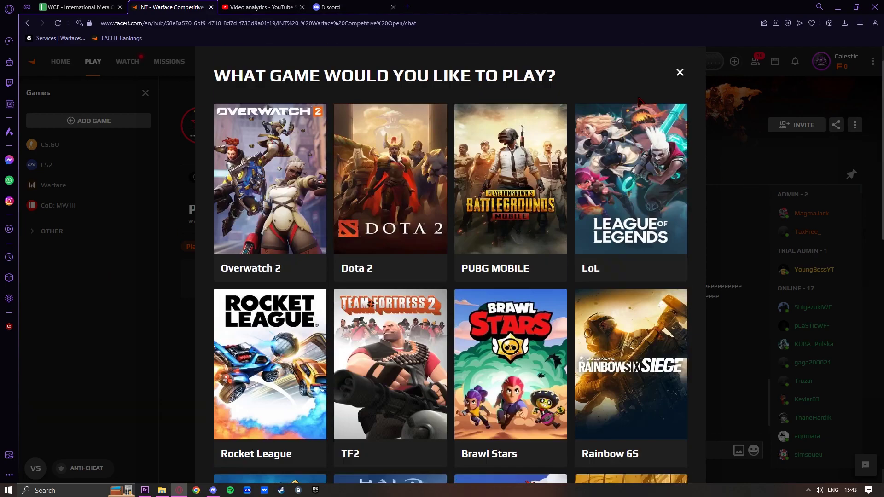
left_click(679, 71)
left_click(54, 185)
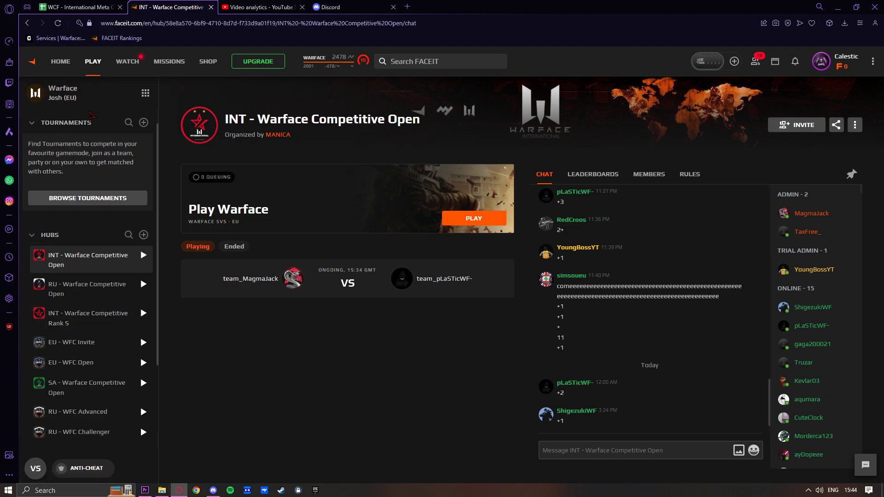
Switch from the WCF meta organizer spreadsheet to the Discord server
left_click(76, 7)
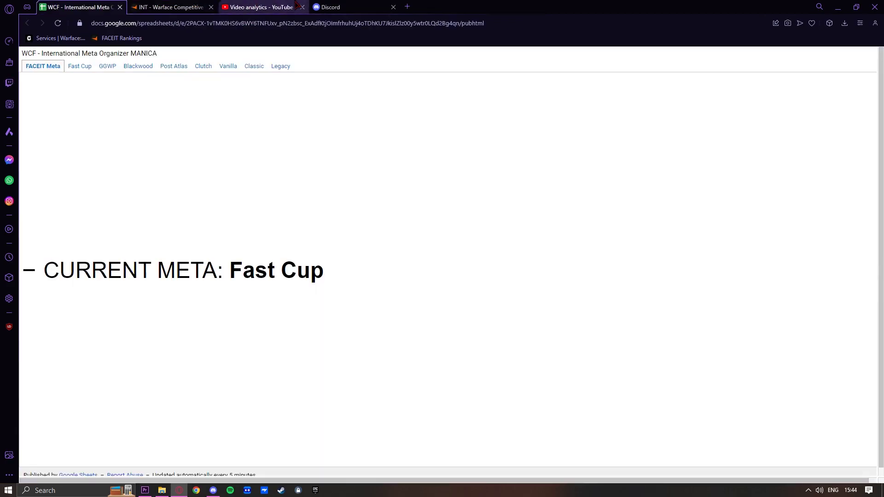
left_click(372, 7)
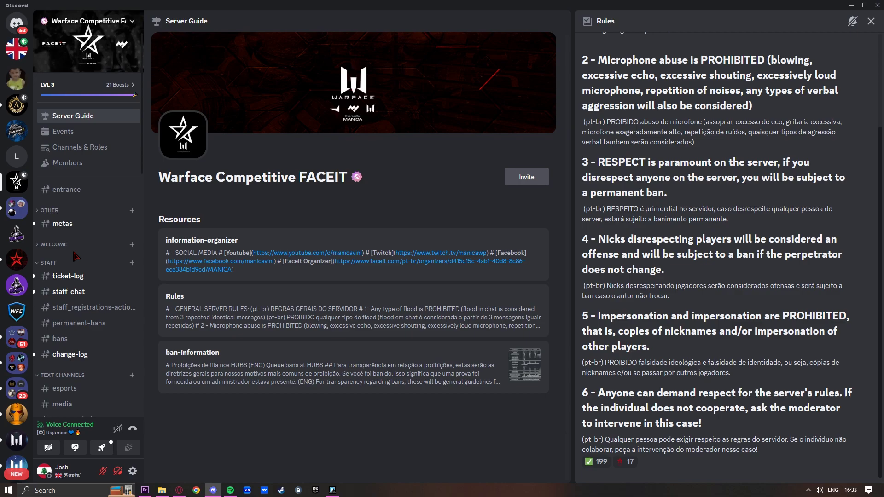
scroll(603, 243, "up", 2)
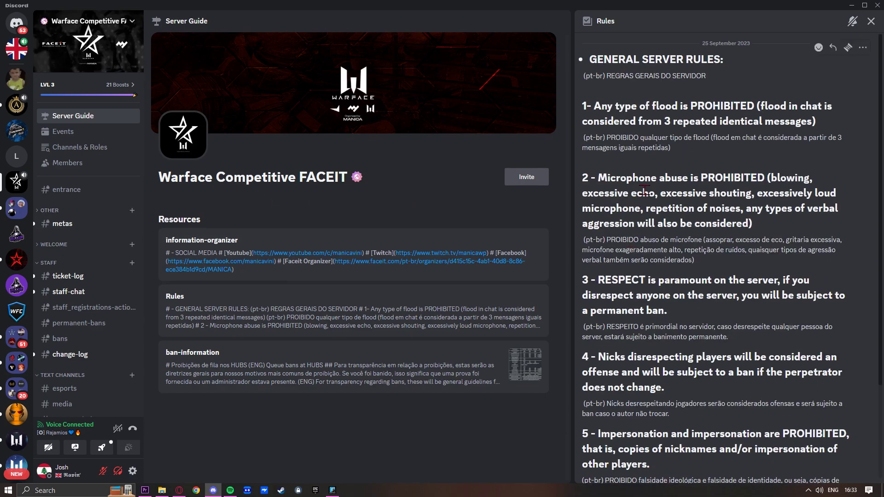
Glance at the server's upcoming events and highlight the microphone abuse rule
left_click(82, 134)
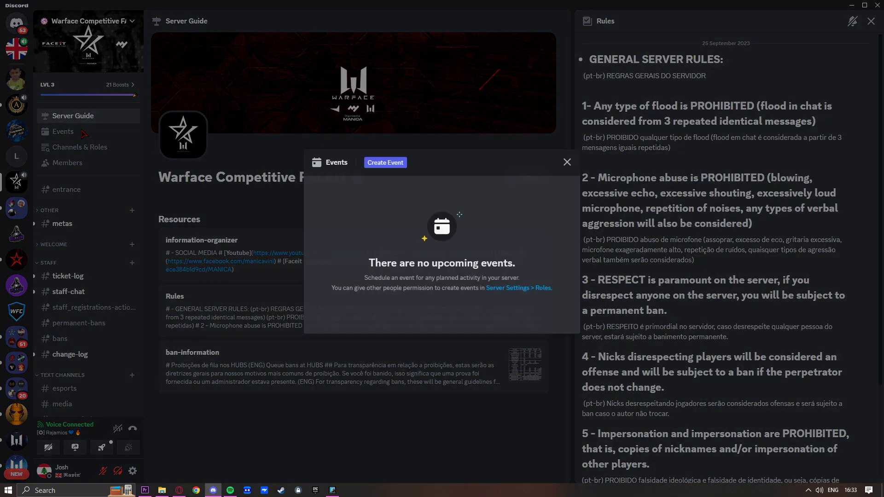
left_click(83, 132)
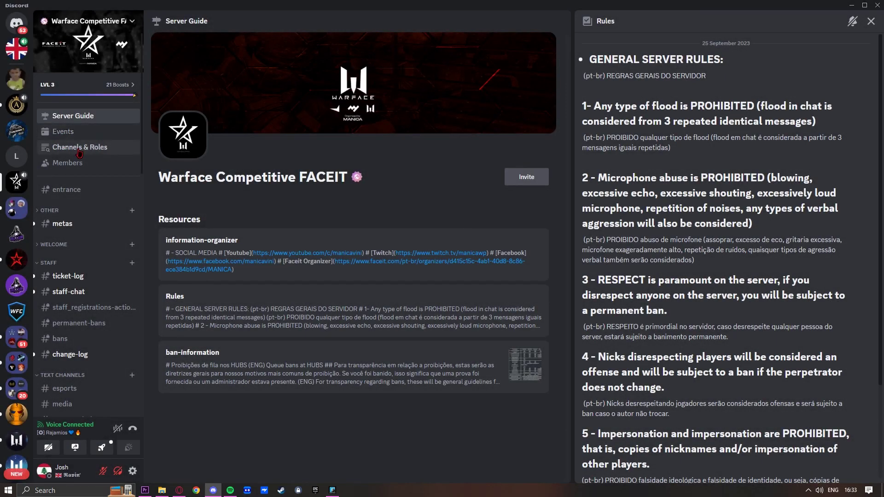
mouse_move(500, 135)
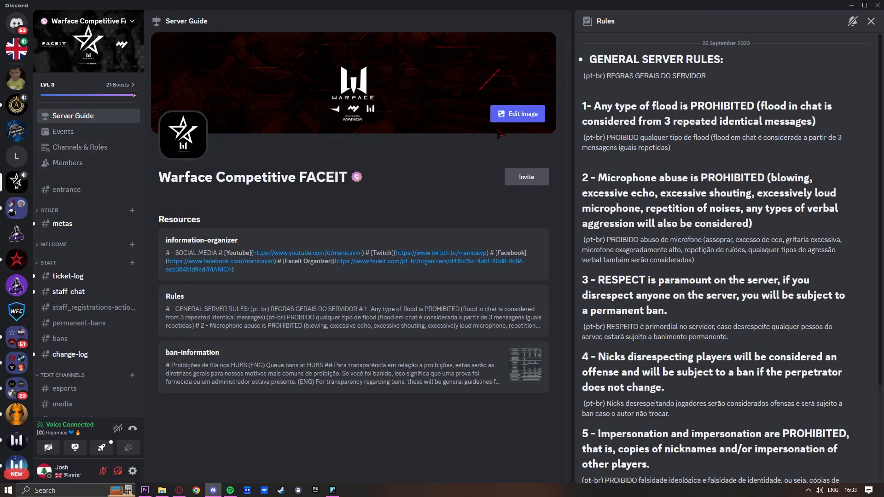
scroll(645, 207, "down", 3)
scroll(635, 275, "up", 3)
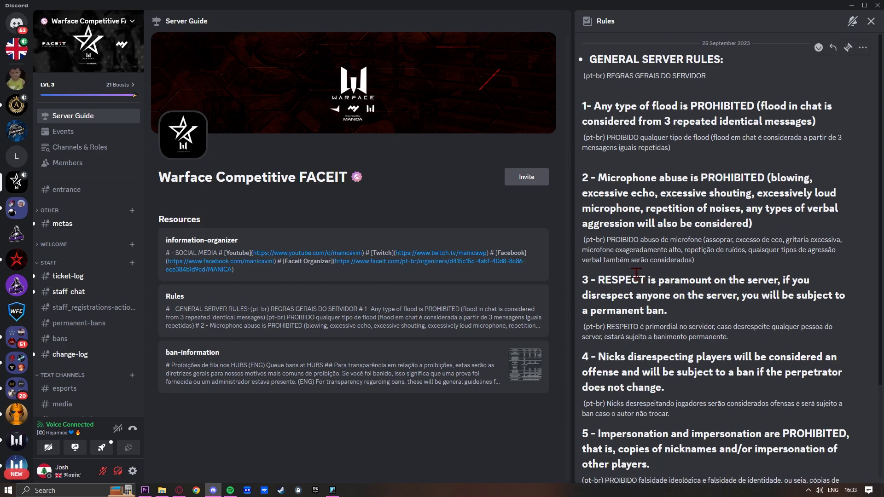
mouse_move(598, 177)
left_mouse_down()
mouse_move(751, 178)
mouse_move(627, 178)
left_mouse_up()
left_click(751, 178)
left_click(711, 207)
Highlight the flood, RESPECT and nickname rules in the Rules post
left_click_drag(647, 106, 746, 106)
left_click(743, 108)
scroll(696, 234, "down", 1)
left_click_drag(597, 234, 667, 235)
left_click(667, 235)
scroll(666, 235, "down", 1)
scroll(642, 258, "down", 1)
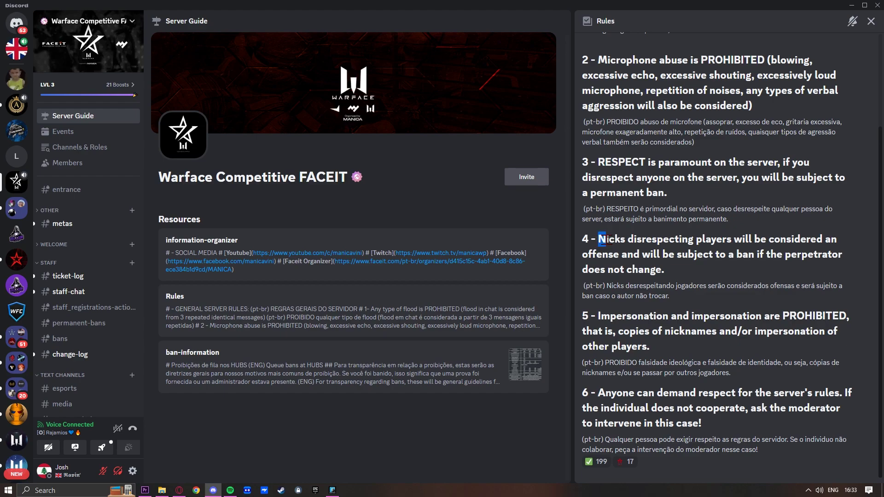
left_click_drag(598, 239, 690, 239)
left_click(636, 246)
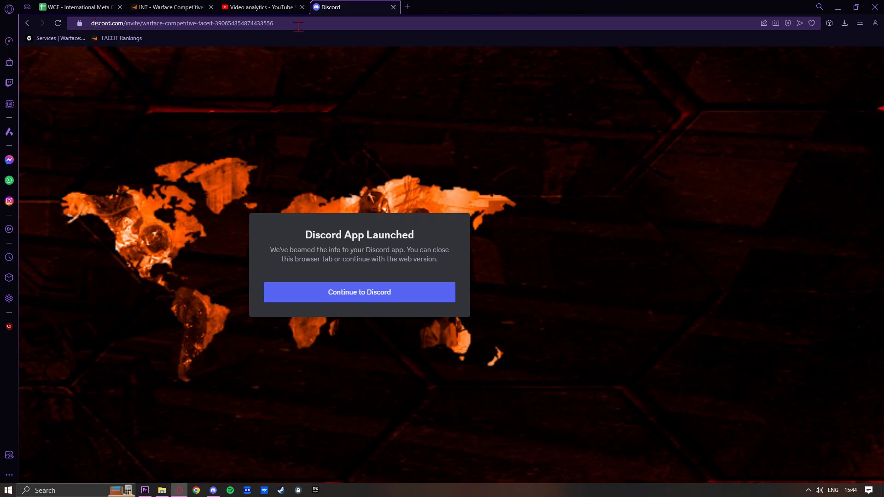
Show the Fast Cup, GGWP, Blackwood, Post Atlas, Vanilla, Classic and Legacy gear lists
left_click(89, 8)
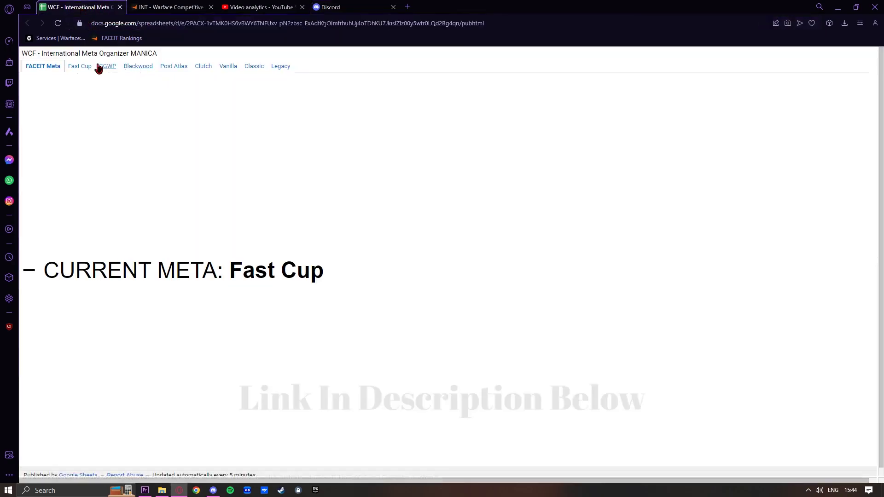
left_click(77, 69)
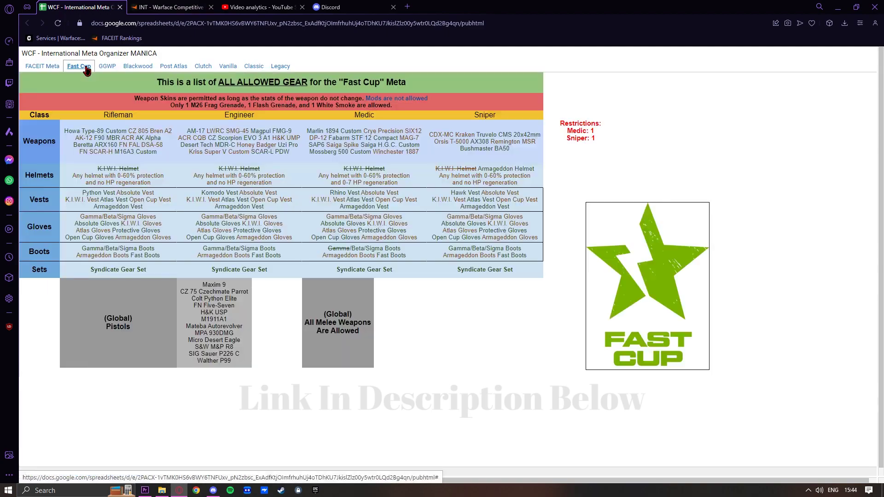
left_click(107, 67)
left_click(138, 67)
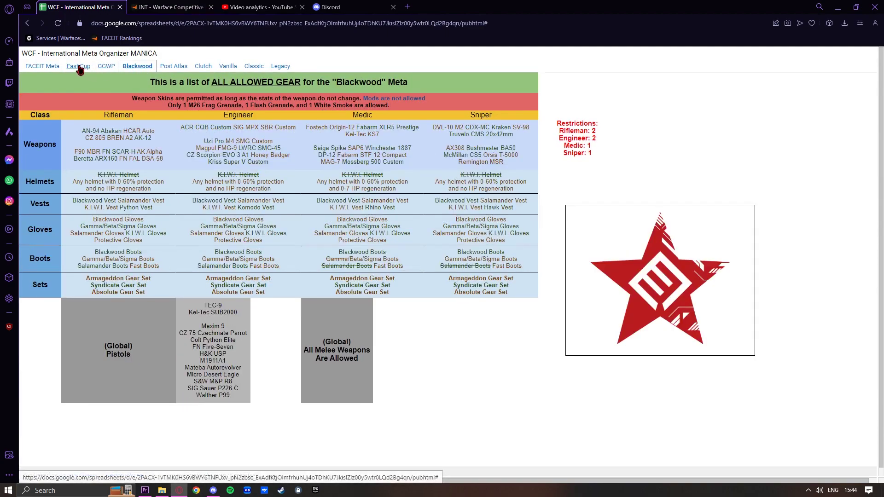
left_click(78, 67)
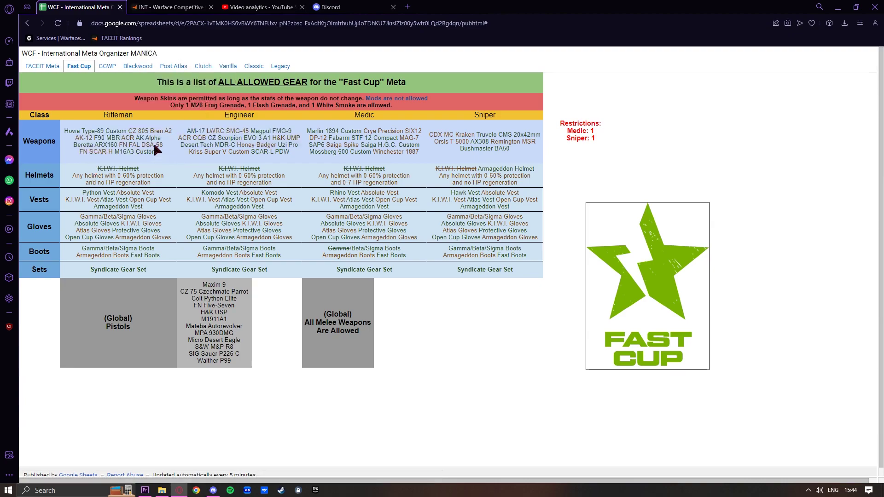
left_click(173, 67)
left_click_drag(106, 133, 338, 180)
left_click(280, 161)
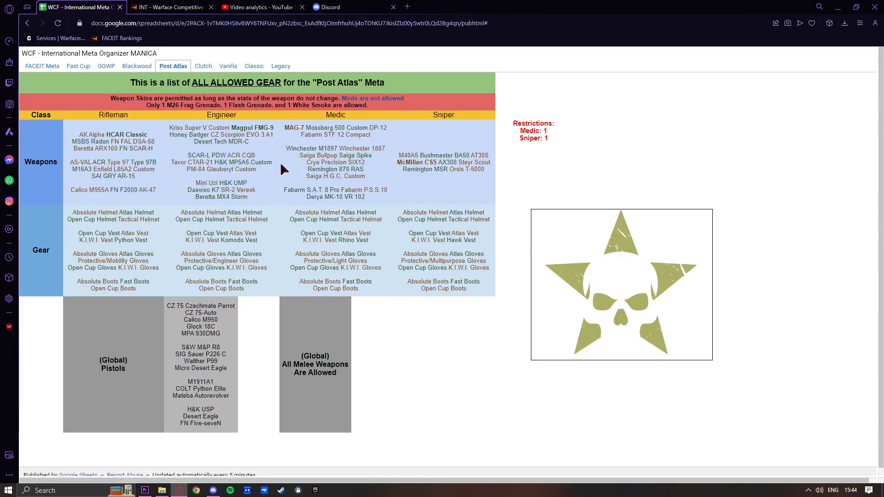
left_click(228, 66)
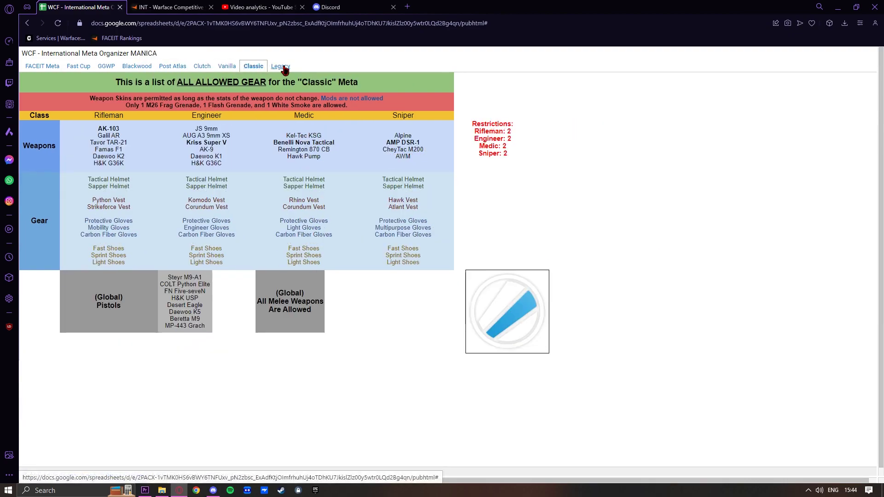
left_click(281, 67)
Highlight the Legacy Engineer weapons, gear rows and pistol list, then return to Discord
mouse_move(400, 194)
left_mouse_down()
mouse_move(347, 178)
mouse_move(196, 196)
left_mouse_up()
left_click(195, 195)
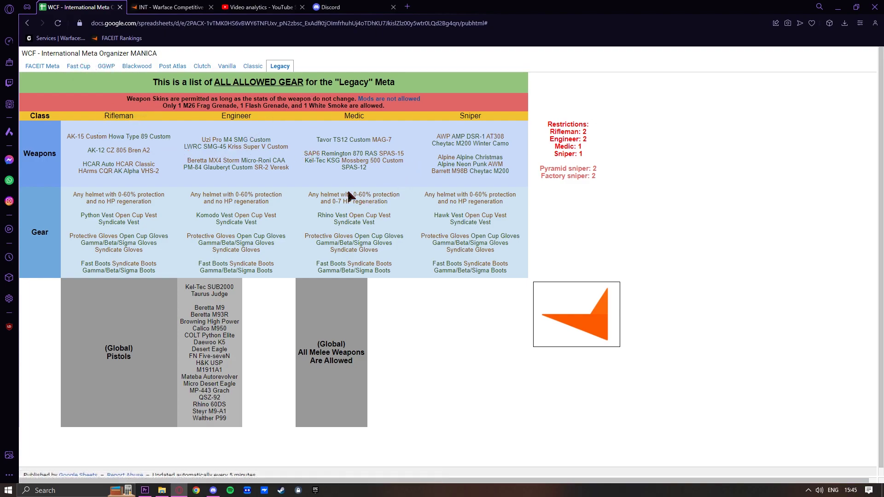
left_click_drag(289, 169, 185, 141)
left_click(175, 173)
left_click_drag(274, 149, 207, 167)
left_click(214, 178)
left_click_drag(187, 317, 324, 195)
left_click(351, 285)
left_click(213, 490)
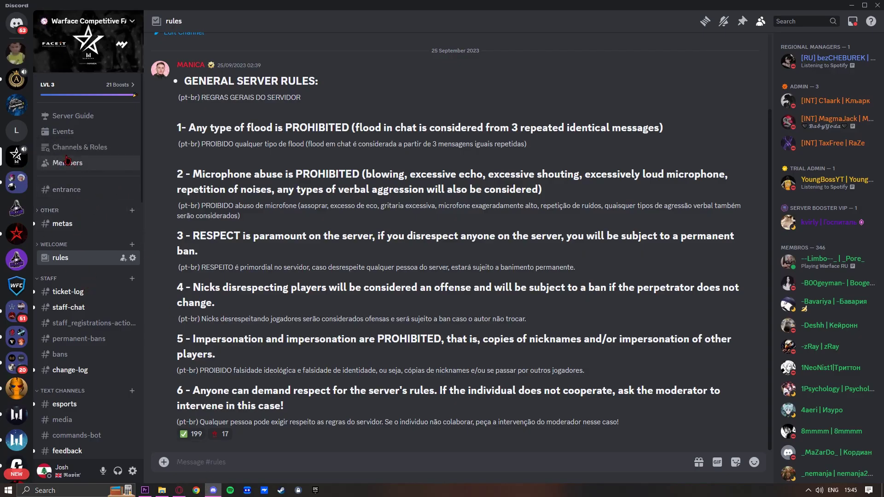
scroll(52, 343, "down", 1)
scroll(52, 343, "down", 5)
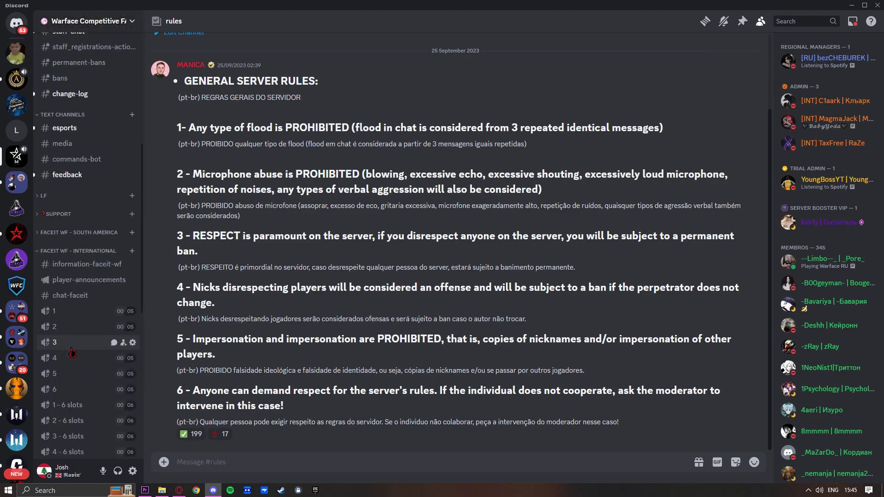
scroll(73, 352, "up", 7)
Open the Discord server's Channels & Roles page
left_click(88, 147)
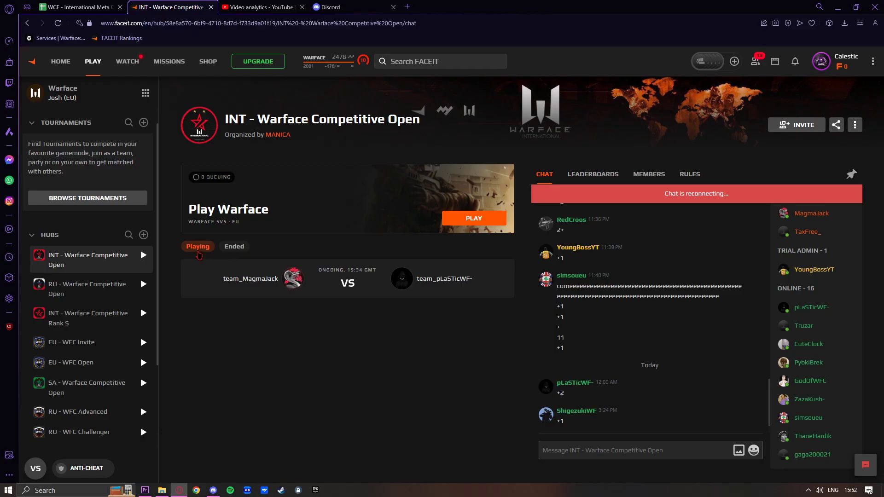
Check the RU hub's ended matches, then open INT's live MagmaJack vs pLaSTicWF- match
left_click(87, 289)
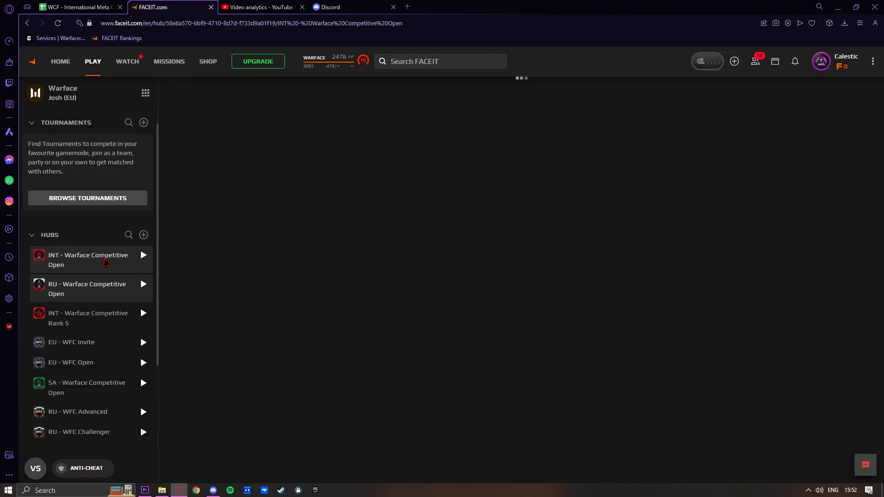
left_click(234, 246)
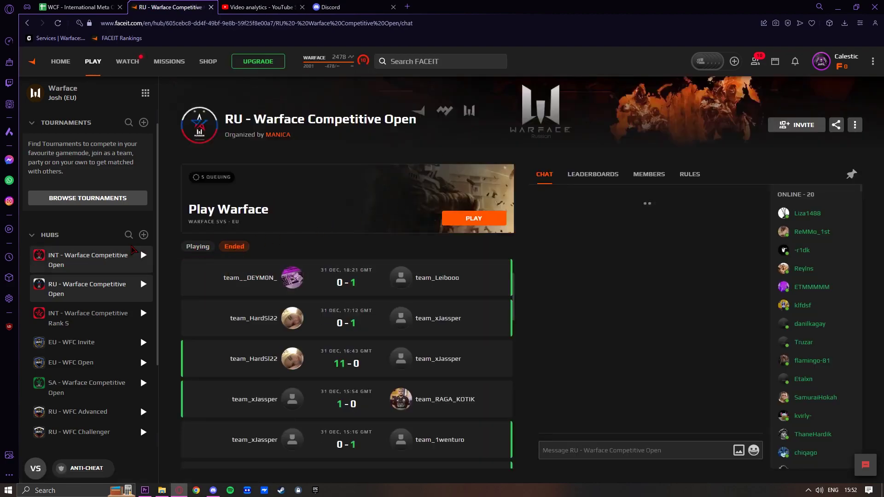
left_click(88, 259)
left_click(194, 246)
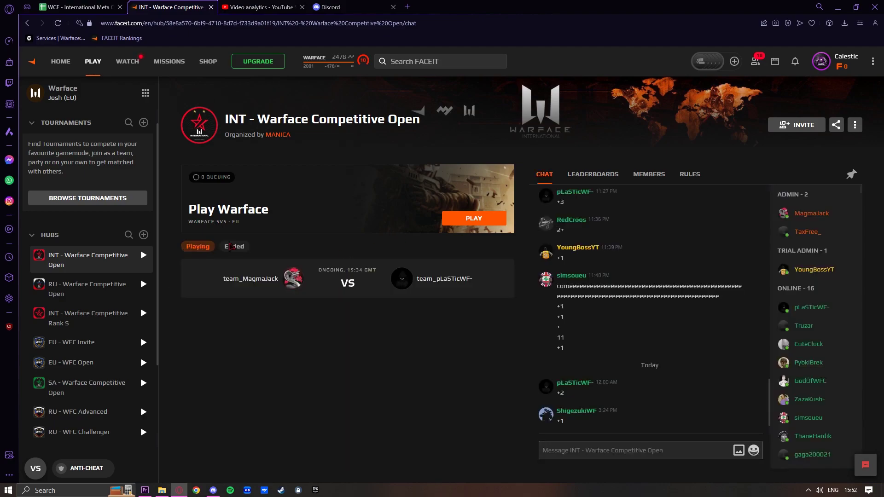
left_click(235, 279)
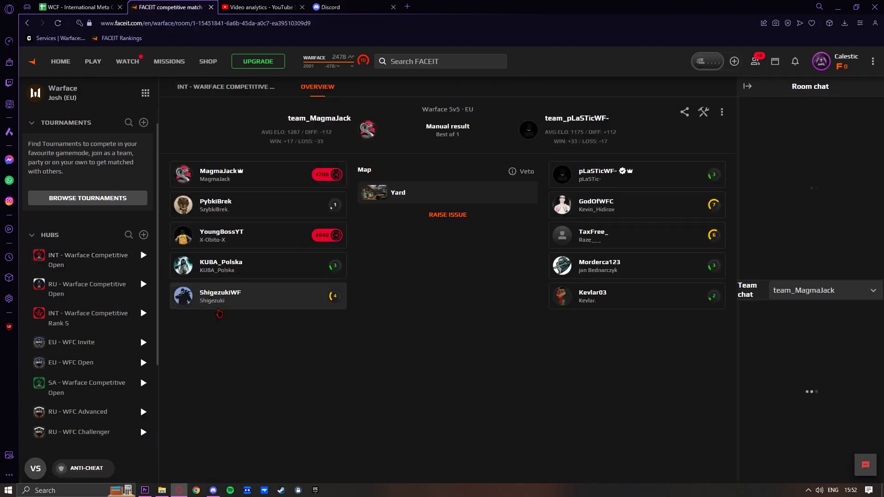
key("alt+Tab")
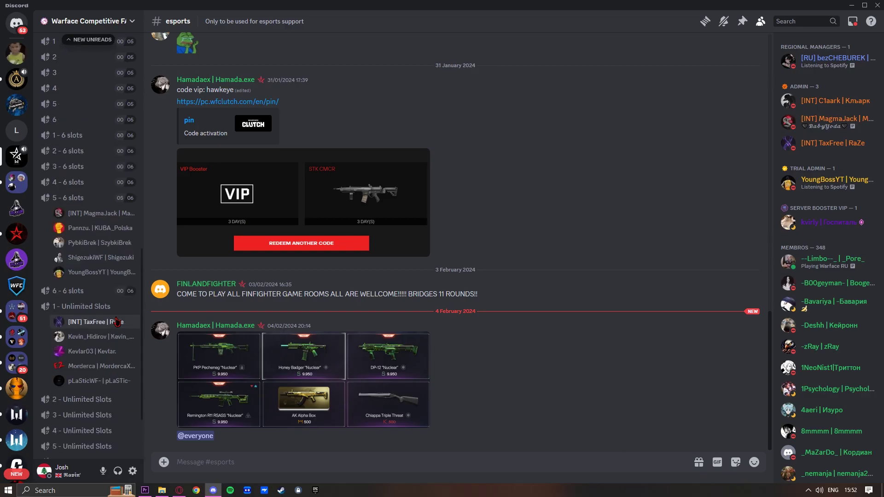
key("alt+Tab")
key("alt+Tab")
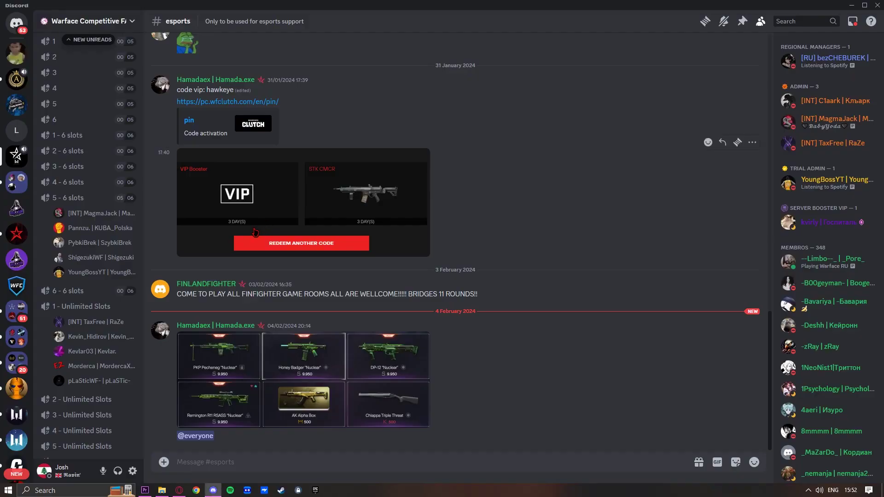
key("alt+Tab")
left_click(228, 248)
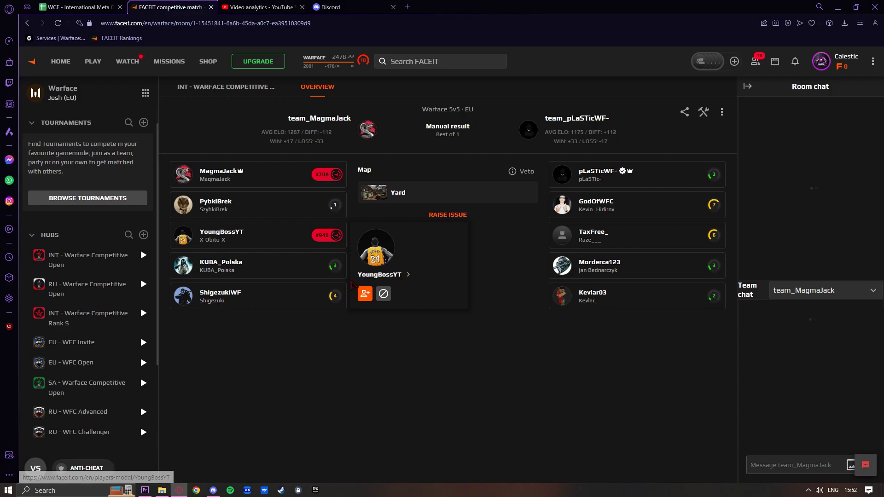
key("alt+Tab")
left_click(110, 273)
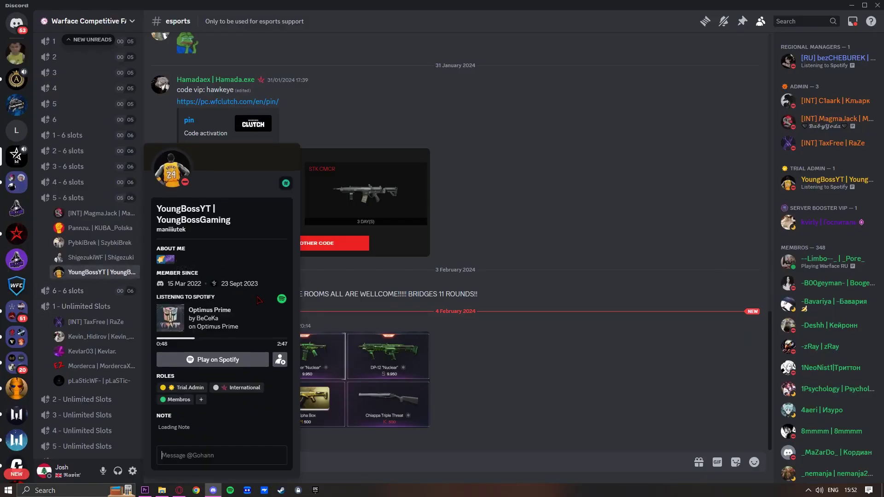
left_click_drag(171, 220, 231, 219)
key("alt+Tab")
key("alt+Tab")
left_click(530, 256)
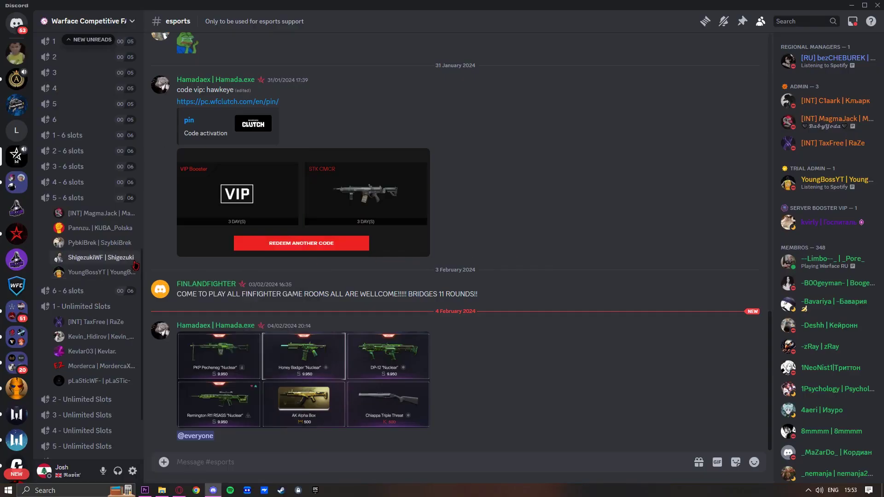
mouse_move(76, 399)
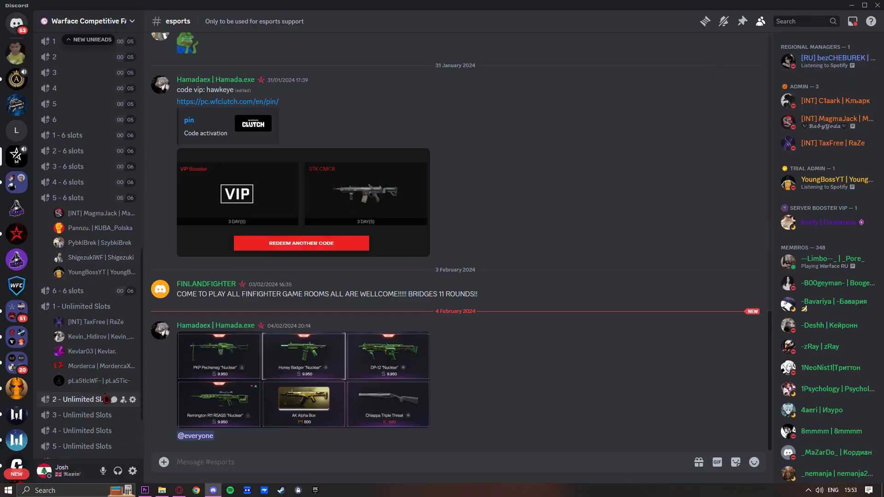
scroll(104, 399, "up", 10)
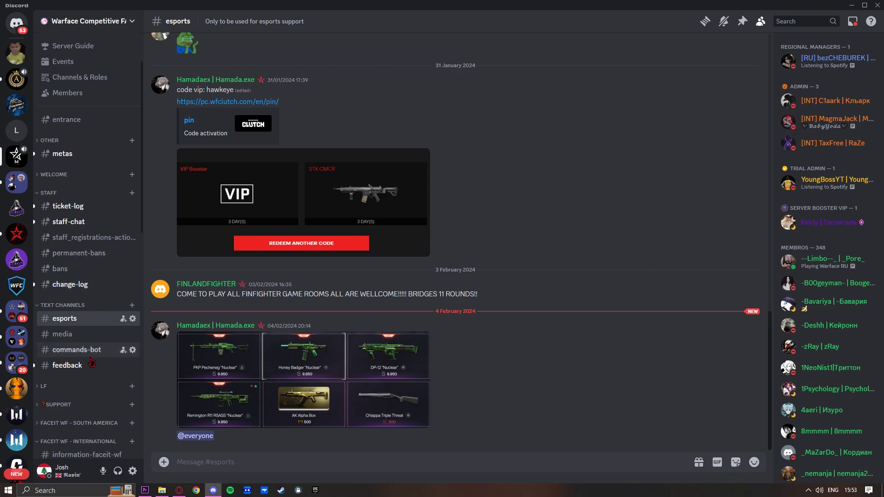
scroll(91, 358, "down", 2)
Read player-announcements back to the January meta and Friendly Fire posts, checking authors' profiles
left_click(83, 424)
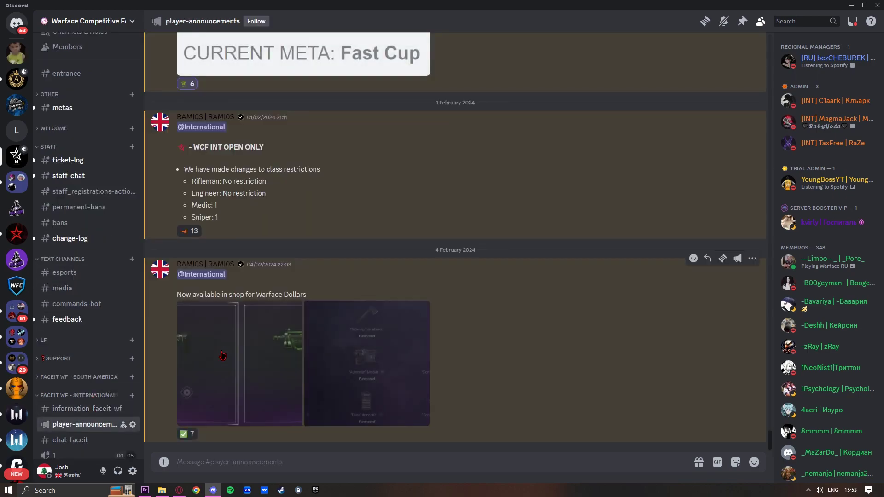
scroll(222, 354, "up", 2)
scroll(221, 354, "up", 3)
scroll(207, 317, "up", 3)
scroll(199, 295, "up", 2)
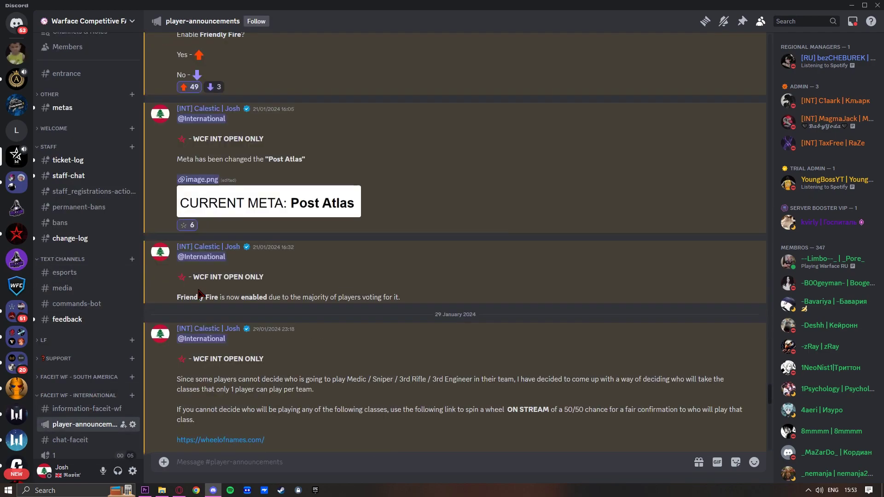
scroll(199, 295, "down", 1)
left_click(207, 200)
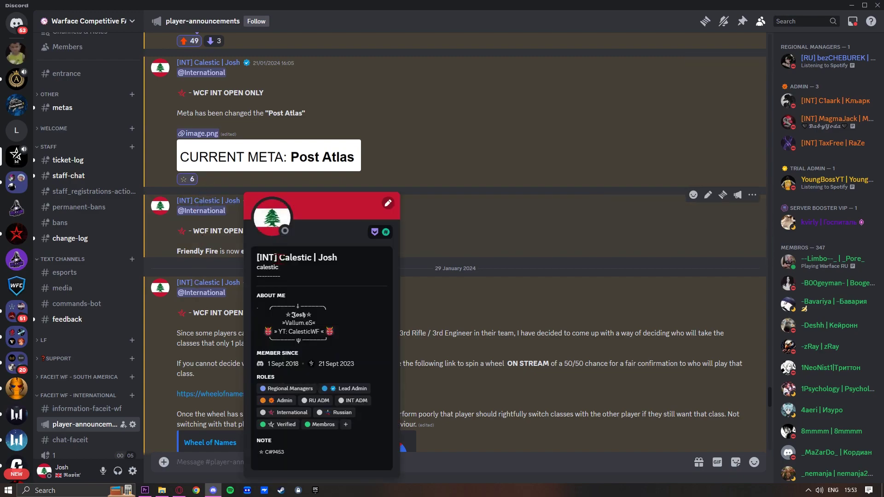
left_click_drag(318, 258, 337, 258)
left_click(484, 314)
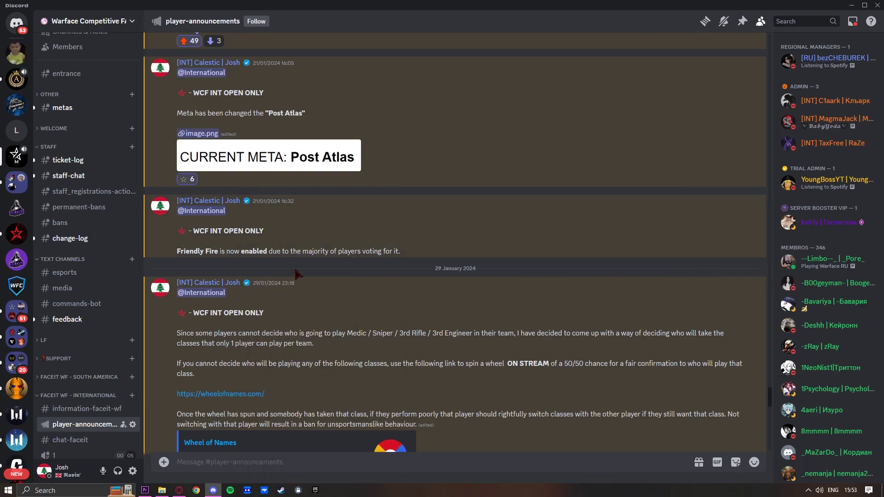
scroll(122, 274, "down", 5)
scroll(262, 270, "down", 5)
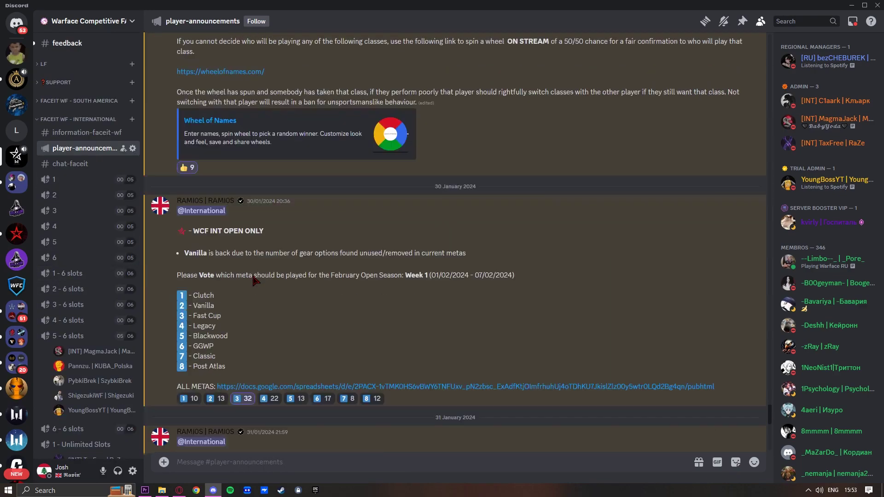
scroll(261, 269, "down", 5)
scroll(261, 268, "down", 1)
scroll(112, 283, "down", 3)
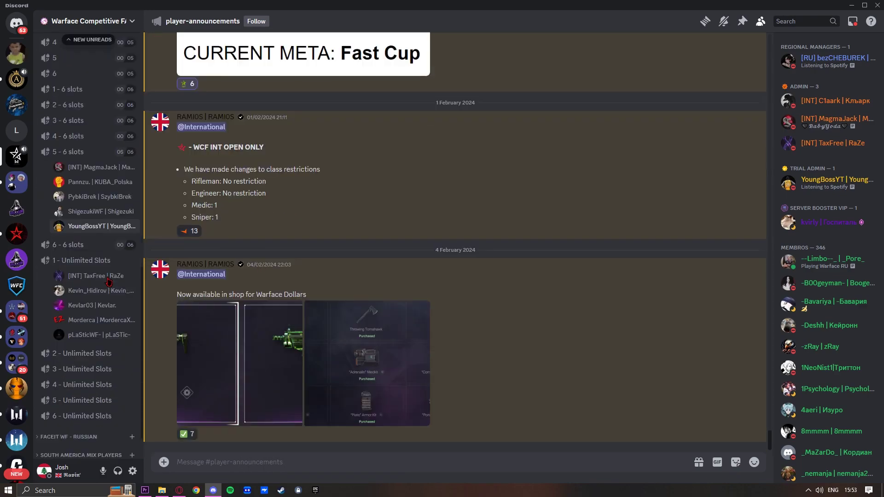
scroll(114, 276, "up", 1)
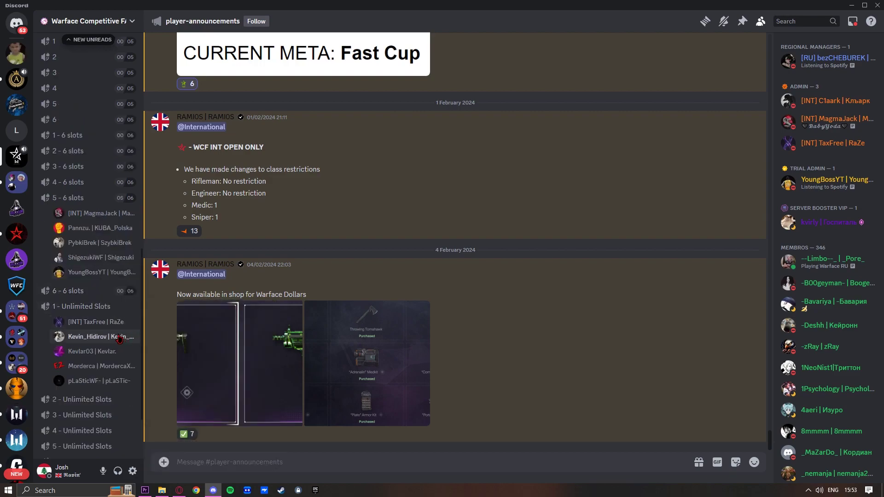
mouse_move(206, 264)
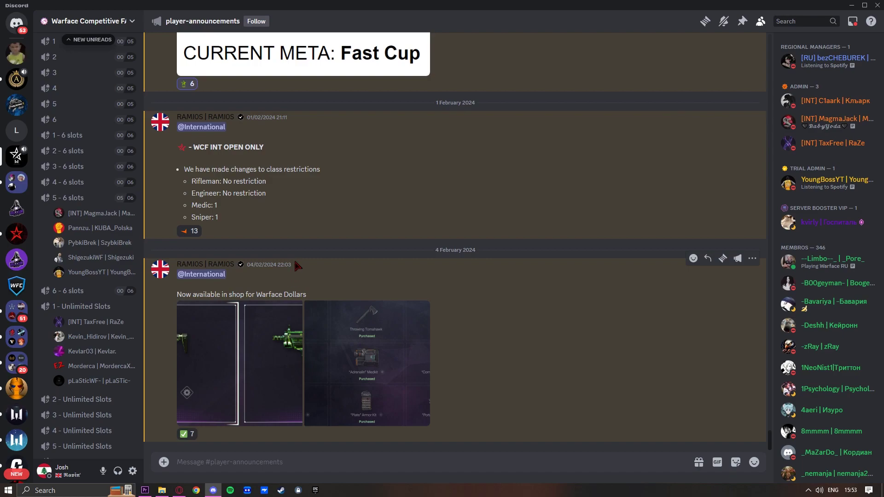
left_click(226, 268)
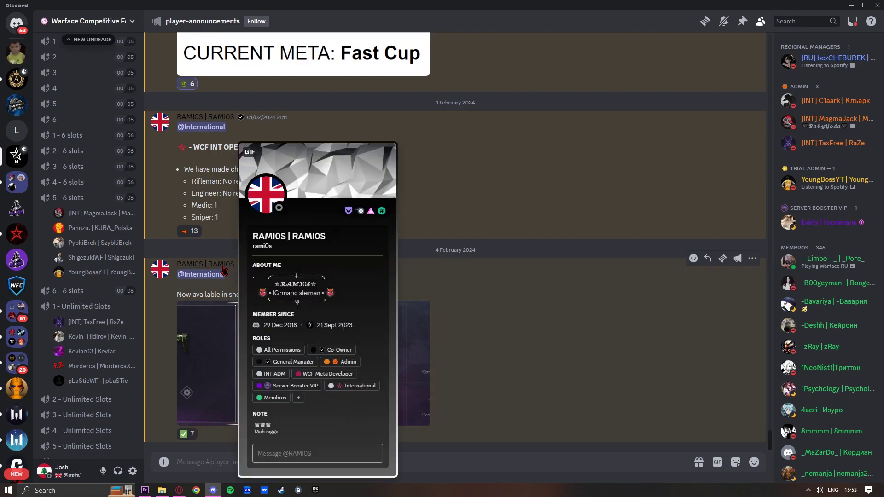
key("Escape")
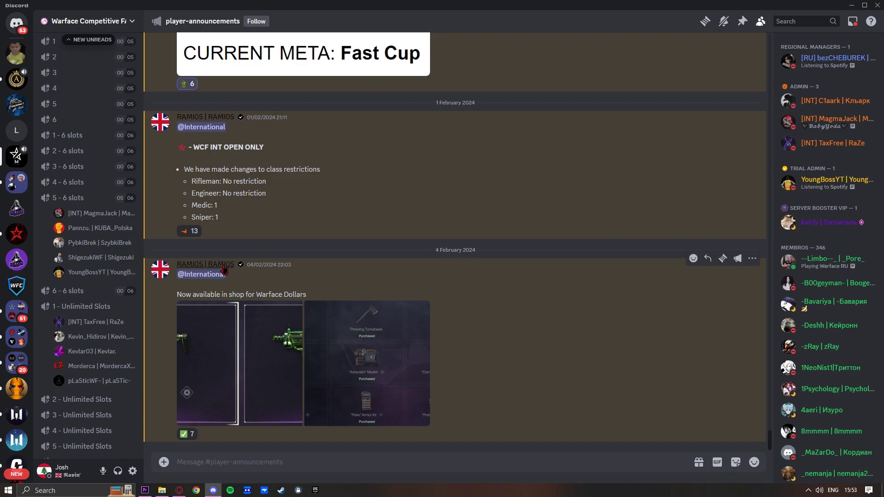
scroll(110, 276, "up", 2)
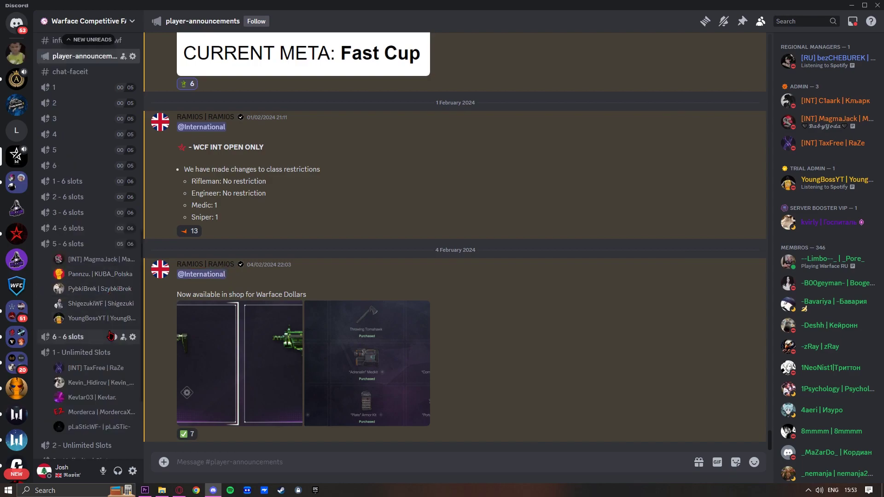
scroll(109, 336, "up", 3)
scroll(109, 331, "down", 3)
scroll(109, 332, "up", 3)
scroll(109, 331, "down", 3)
scroll(208, 231, "up", 2)
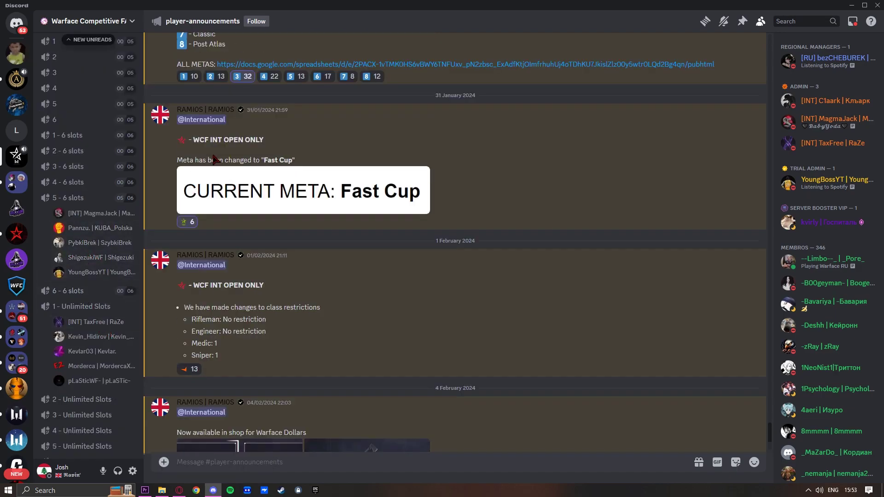
scroll(209, 231, "up", 3)
scroll(209, 230, "up", 2)
scroll(209, 231, "up", 3)
scroll(184, 280, "up", 2)
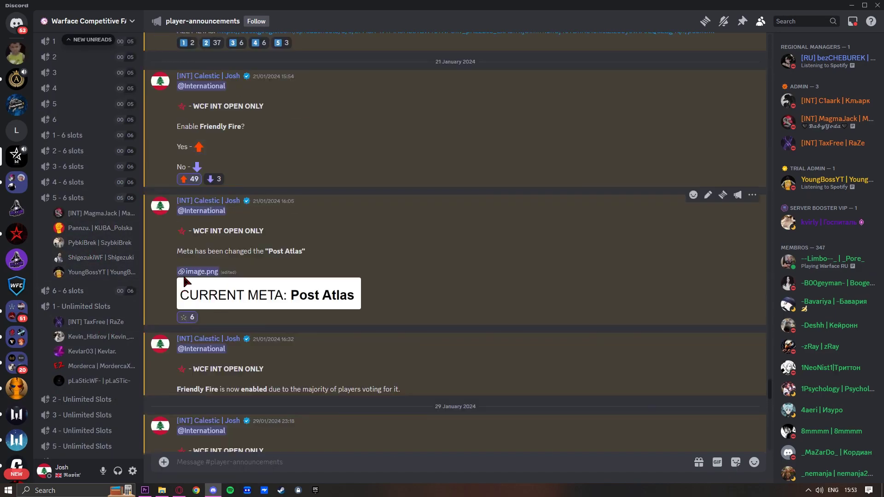
right_click(98, 341)
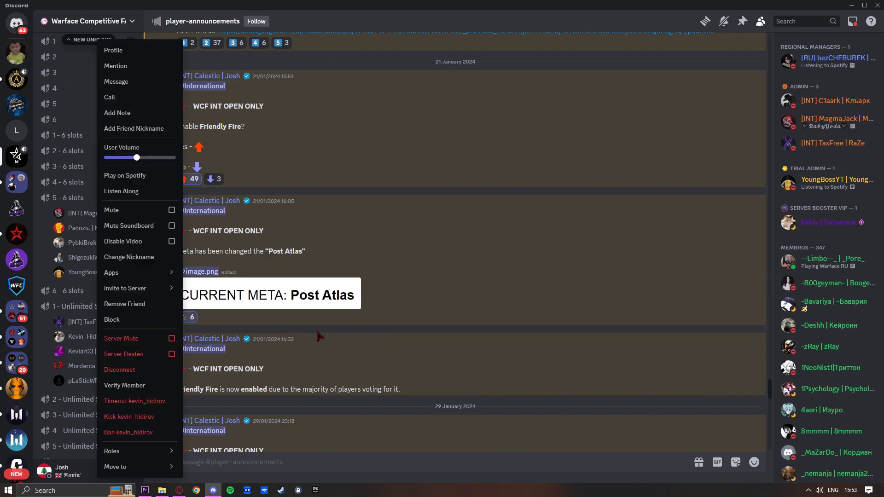
left_click(128, 257)
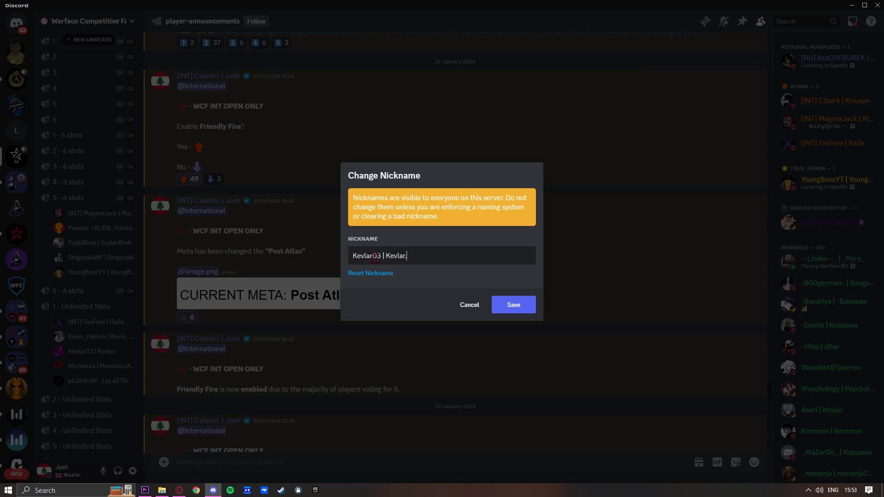
key("Return")
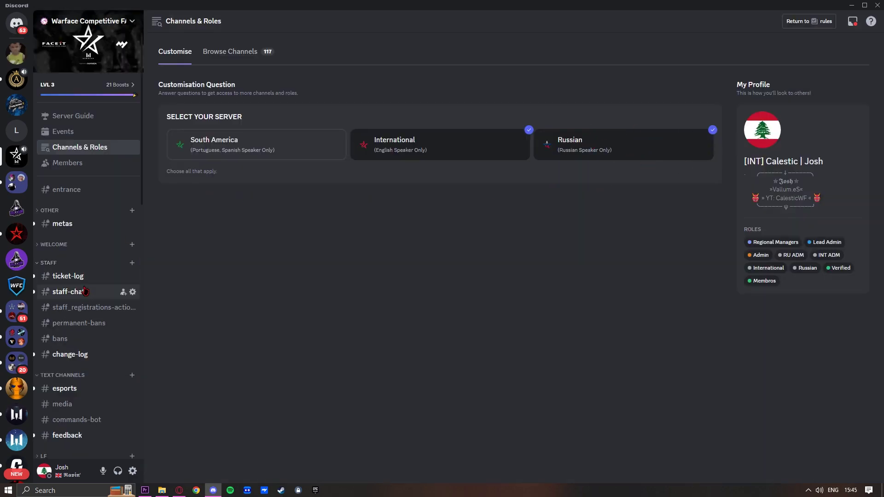
scroll(81, 303, "down", 4)
scroll(81, 299, "down", 1)
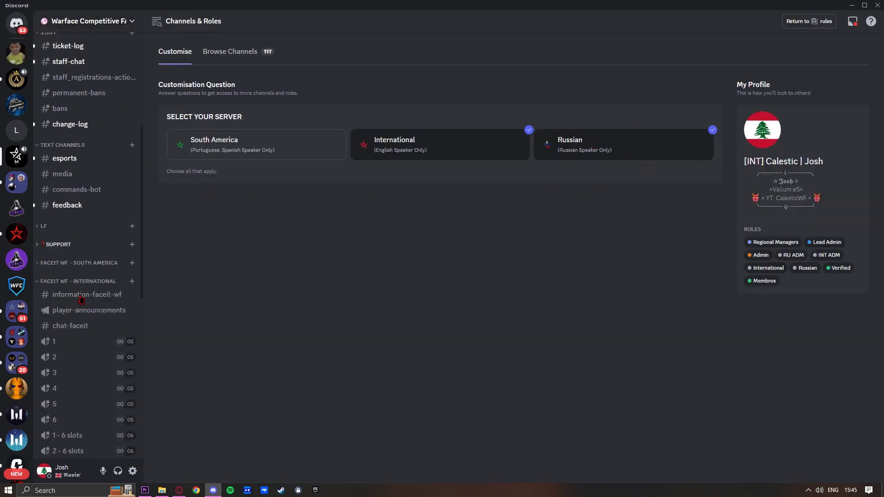
scroll(81, 299, "down", 2)
scroll(82, 297, "down", 2)
scroll(83, 292, "down", 2)
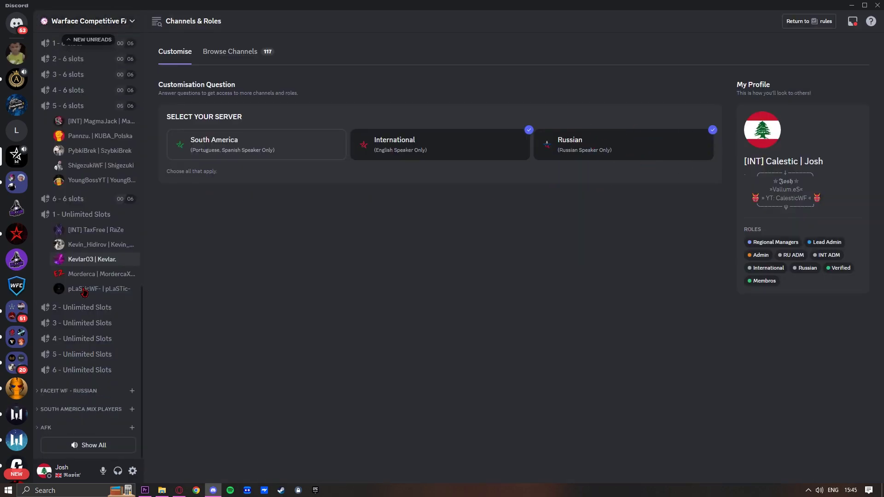
scroll(84, 292, "up", 5)
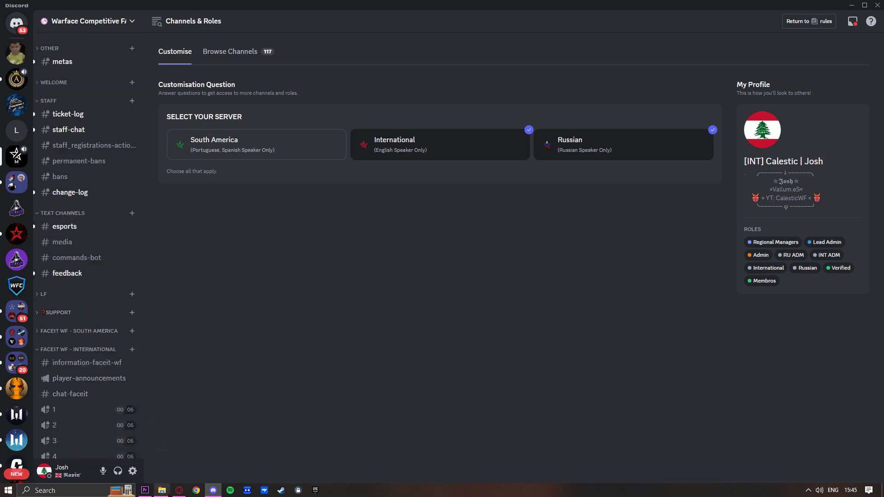
left_click(178, 490)
left_click(165, 7)
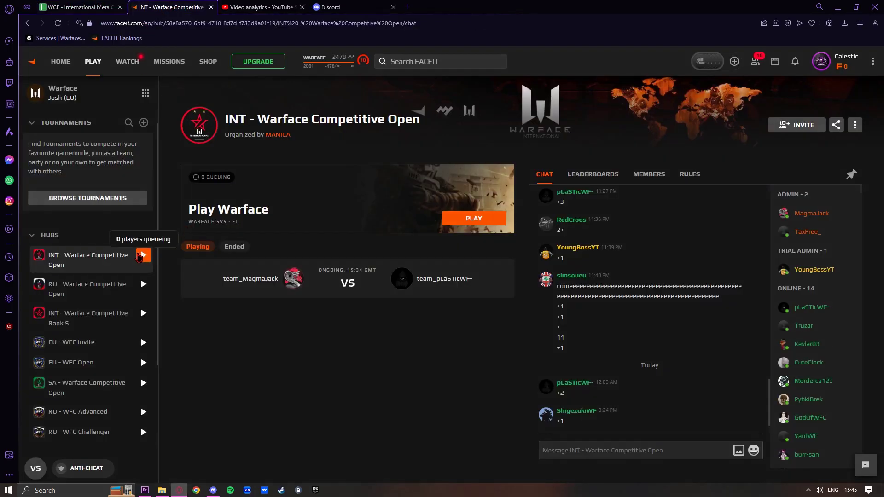